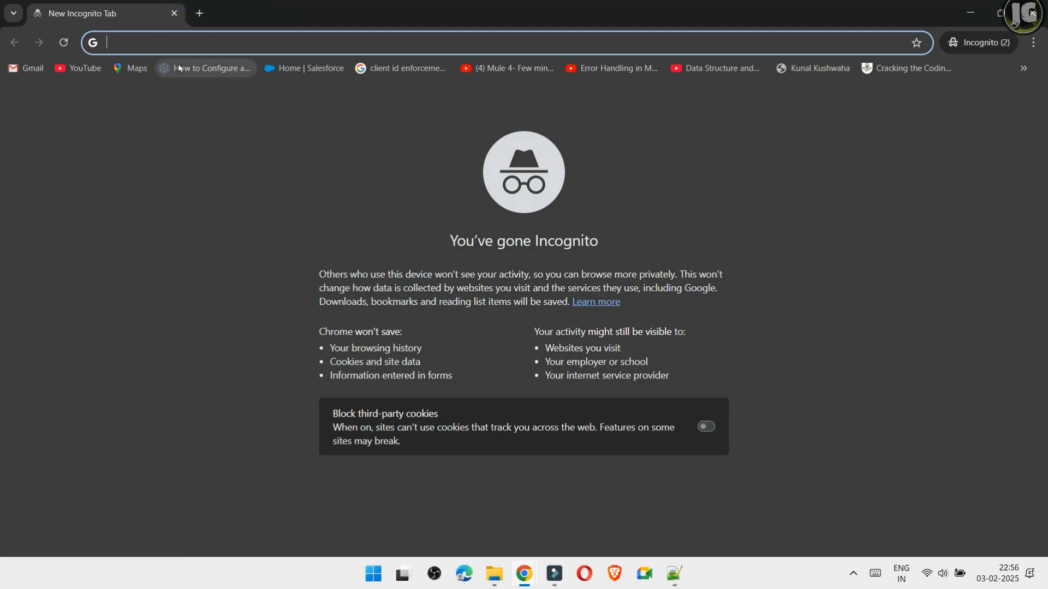
Go to ollama.com and download the Windows installer OllamaSetup.exe into the Downloads folder
text(ollama.com)
key(Return)
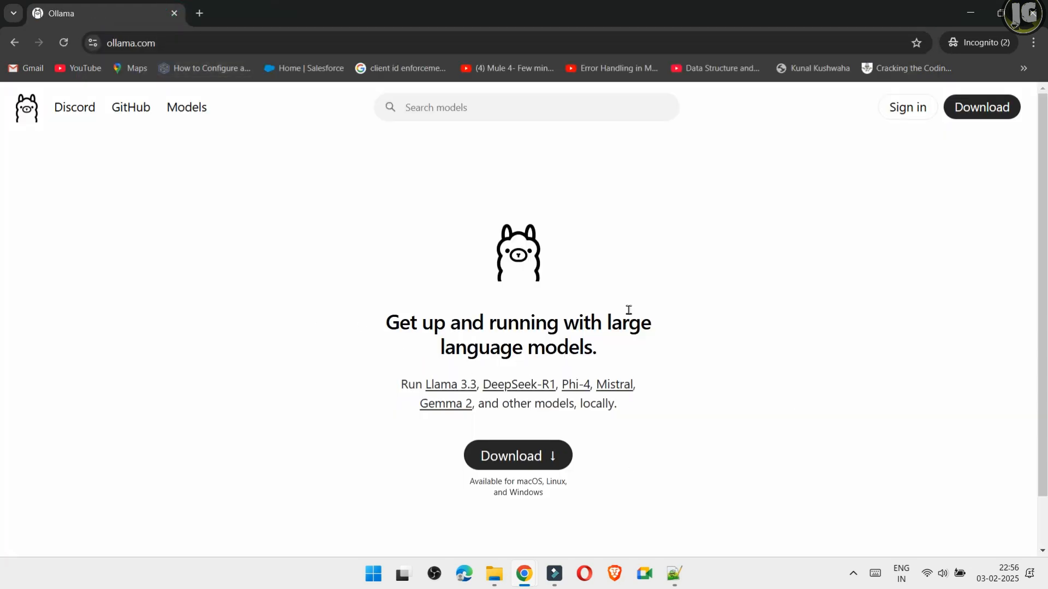
click(509, 456)
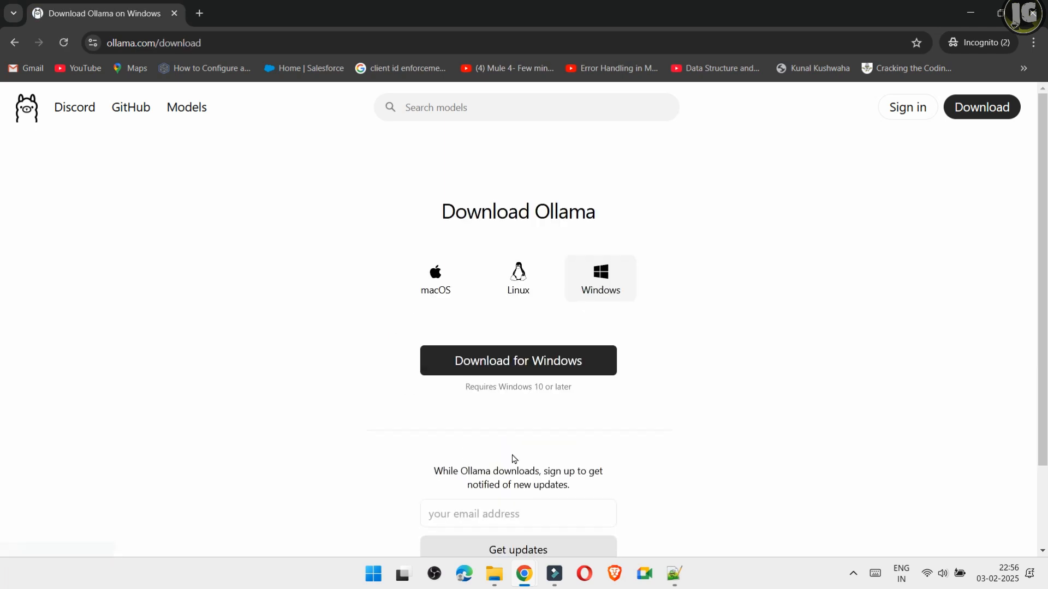
click(498, 369)
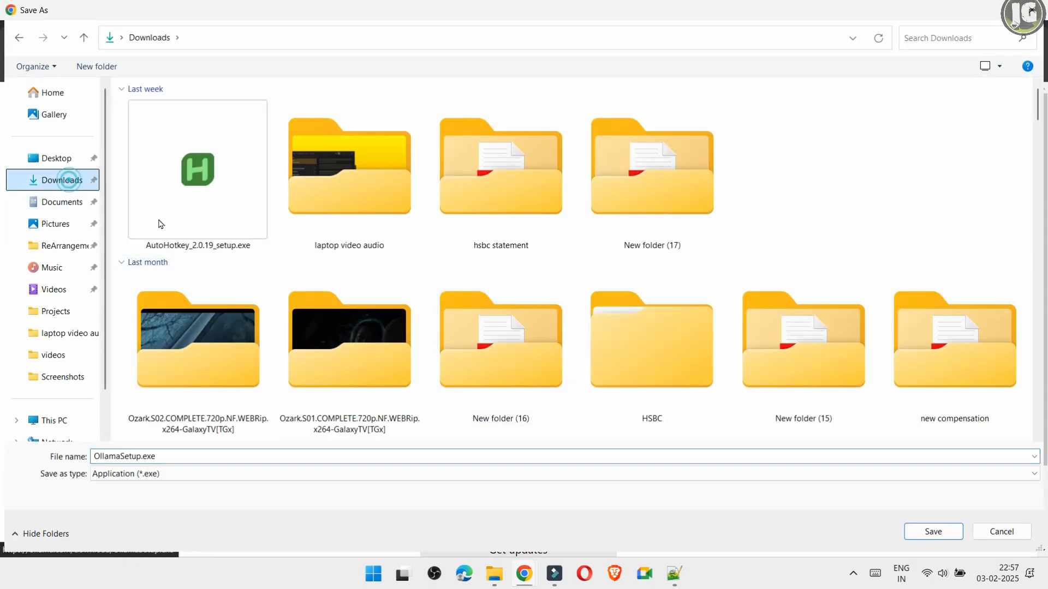
click(931, 530)
Launch the downloaded OllamaSetup.exe and install Ollama
click(923, 43)
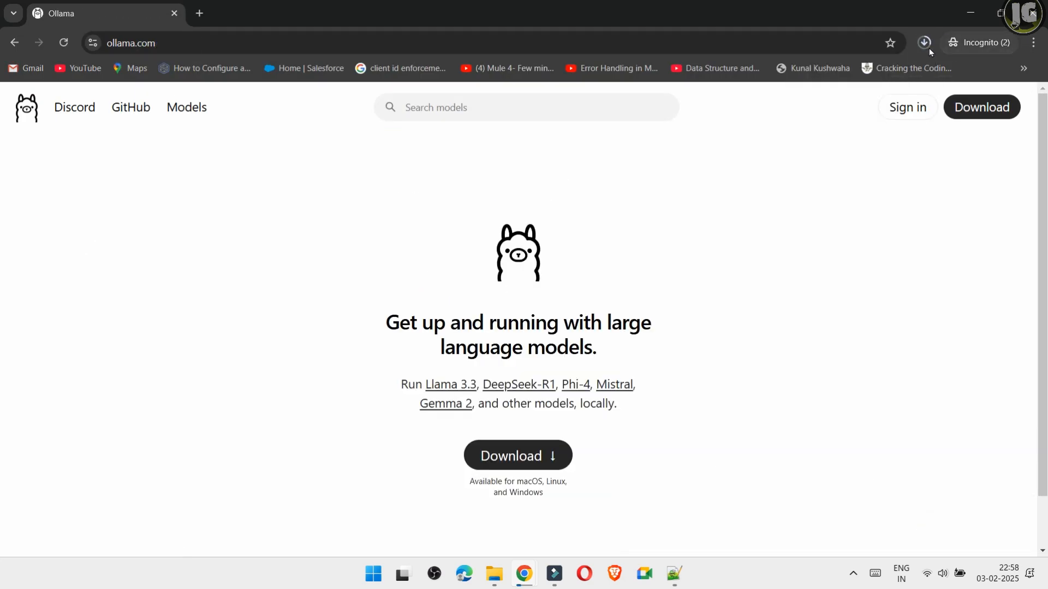
click(927, 47)
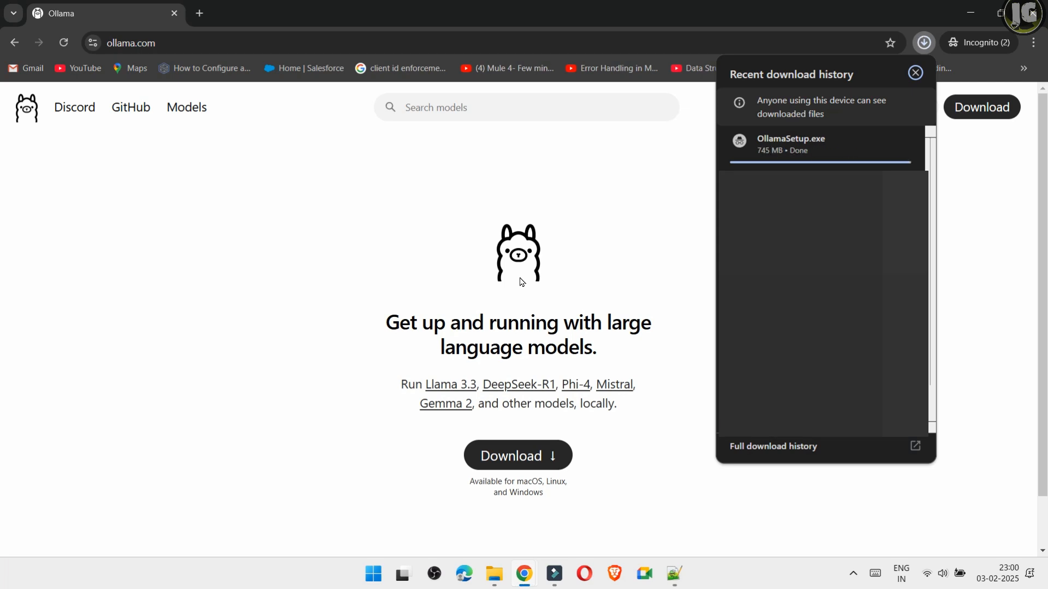
click(916, 48)
click(791, 143)
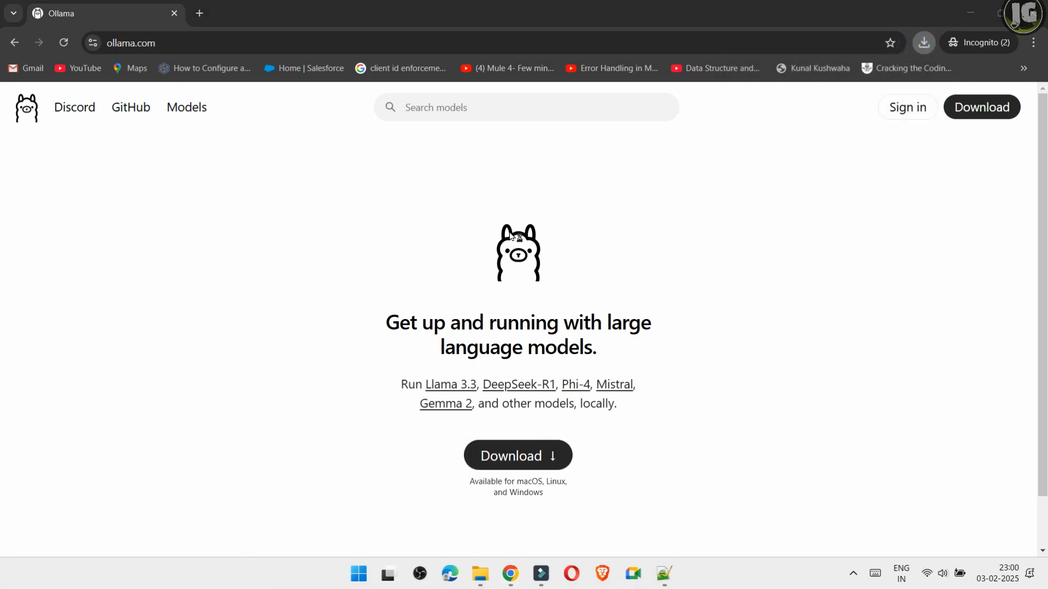
click(687, 480)
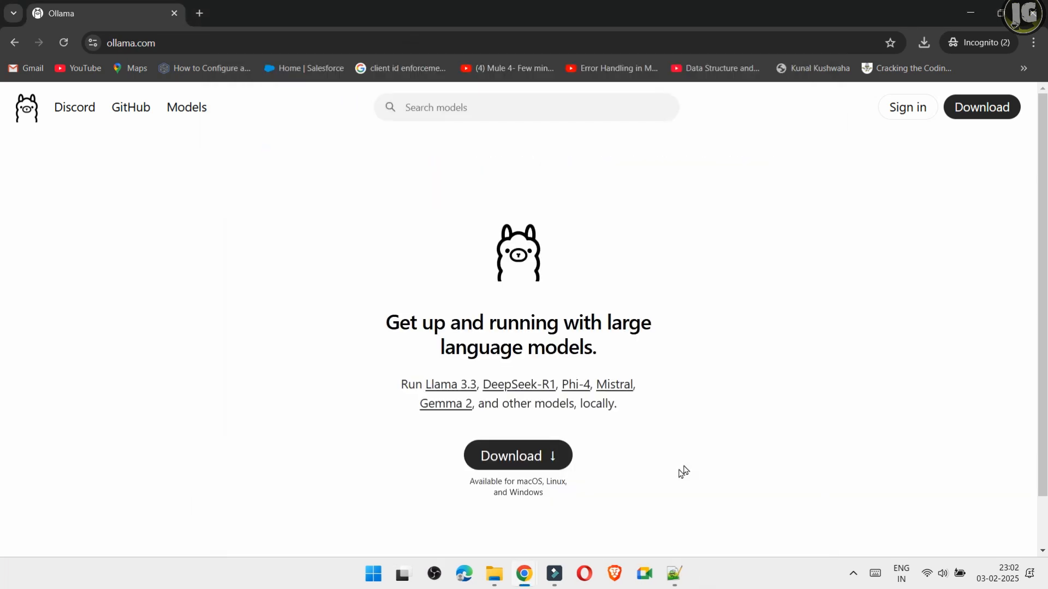
Browse Ollama's model library, open the deepseek-r1 model page and look through its readme
click(181, 108)
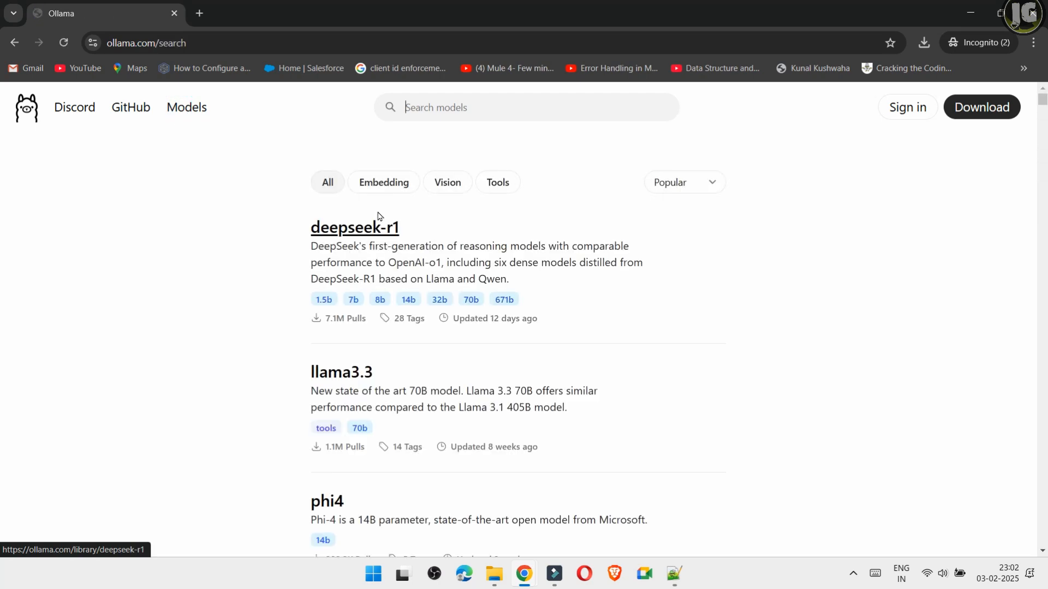
scroll(404, 336, down, 2)
scroll(404, 335, down, 5)
scroll(402, 334, up, 10)
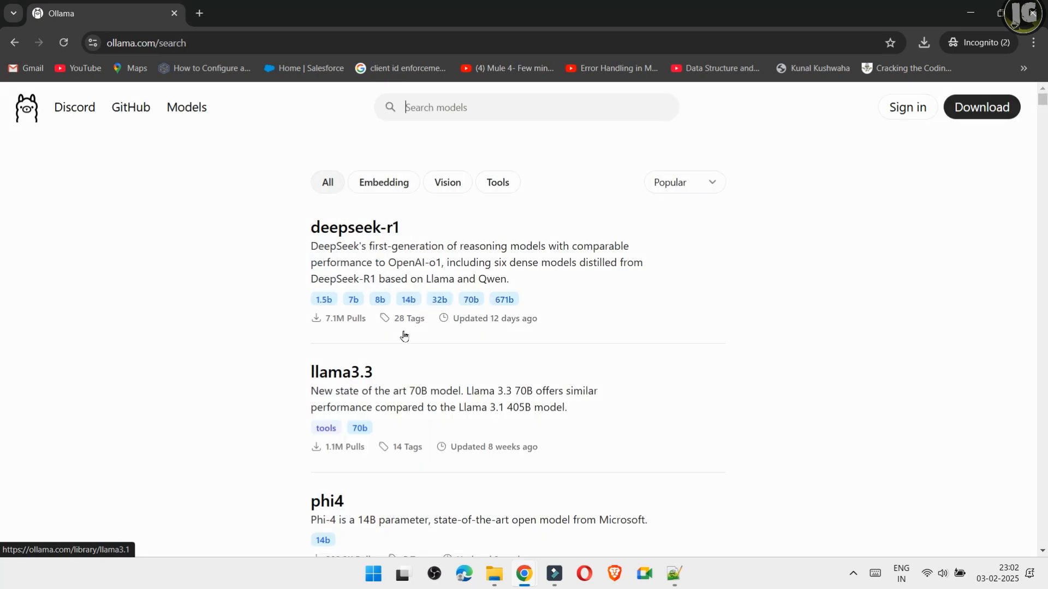
click(363, 235)
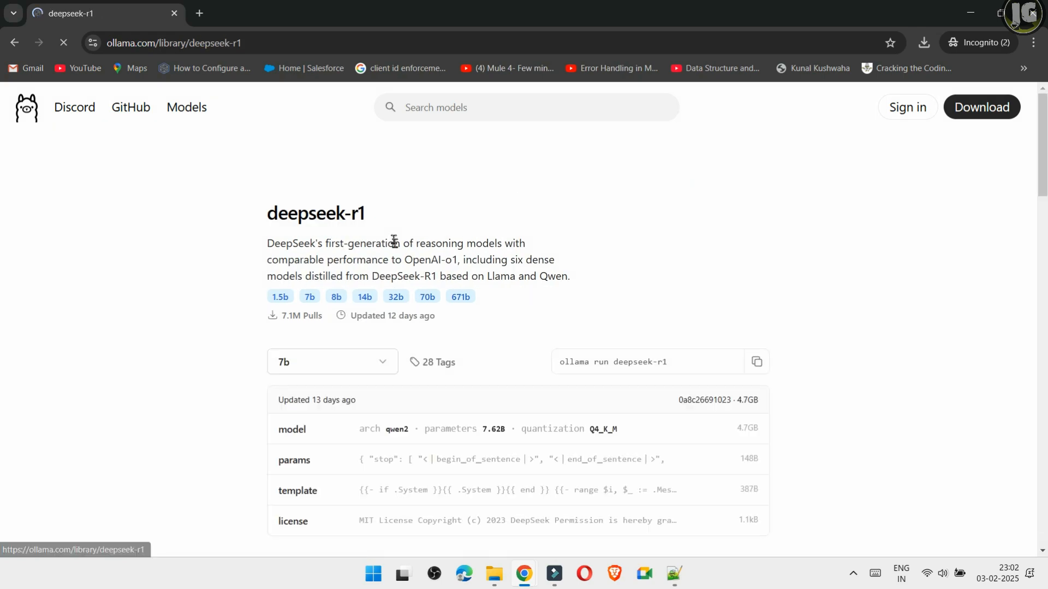
scroll(402, 353, down, 6)
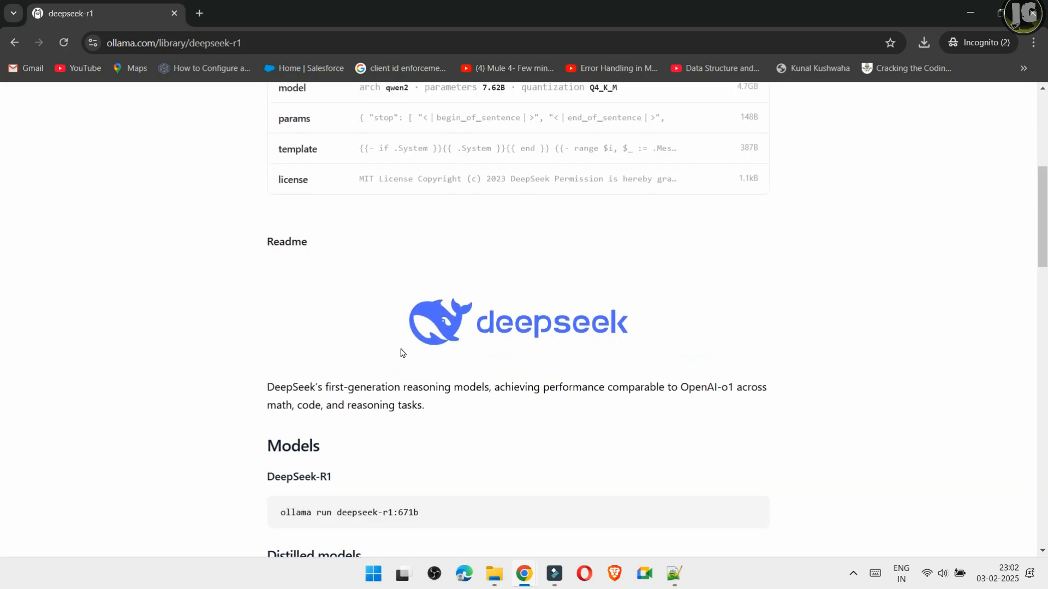
scroll(402, 353, up, 6)
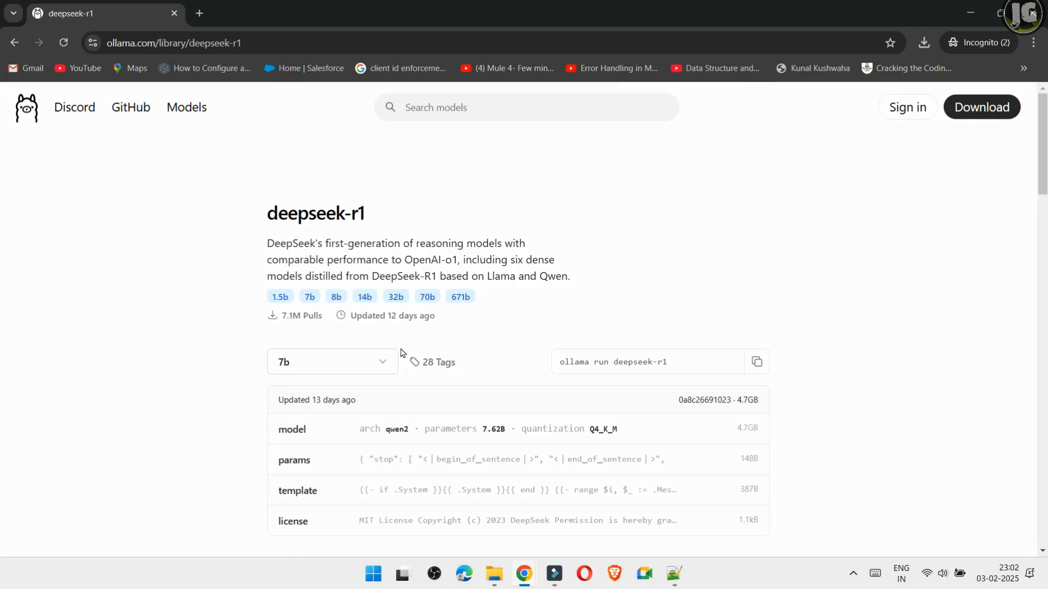
Switch the deepseek-r1 page to the 70b variant and check its download size
click(358, 360)
scroll(416, 415, down, 2)
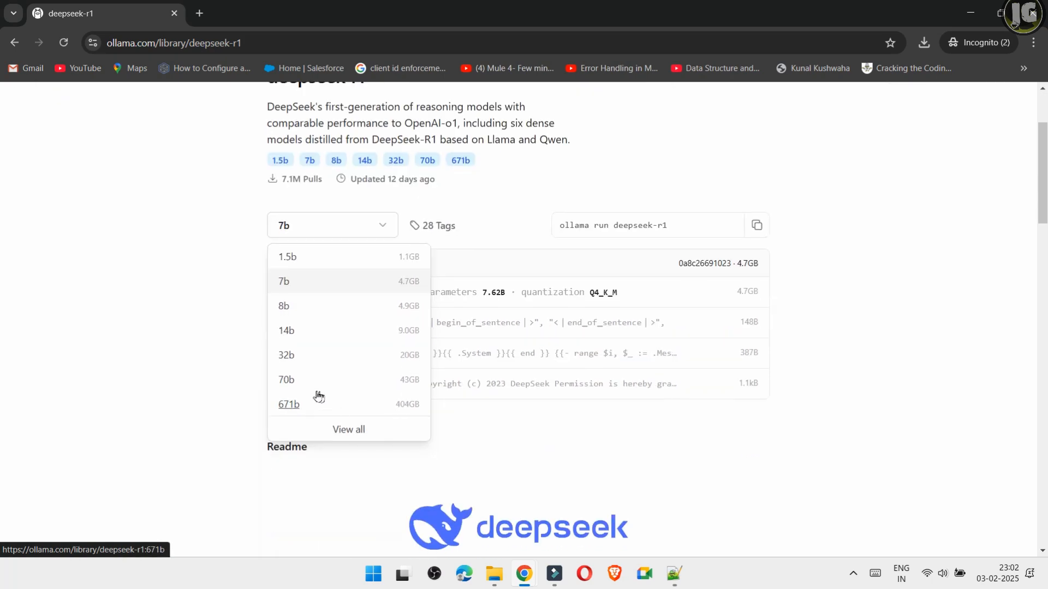
click(288, 382)
scroll(464, 369, down, 1)
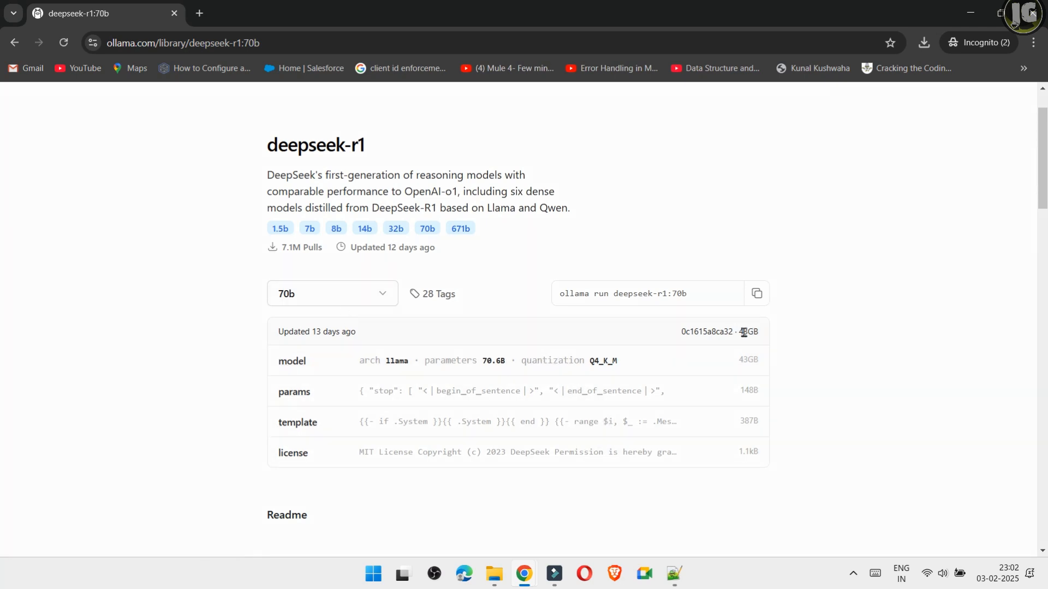
triple_click(691, 335)
click(802, 333)
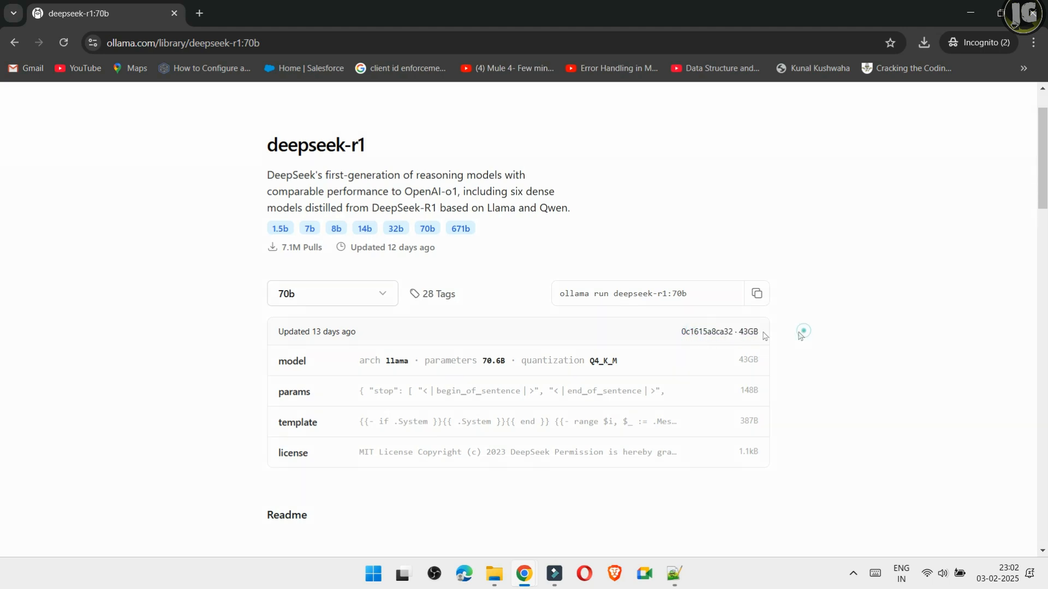
Choose the 1.5b variant of deepseek-r1, check its size and copy its run command
click(358, 288)
click(360, 327)
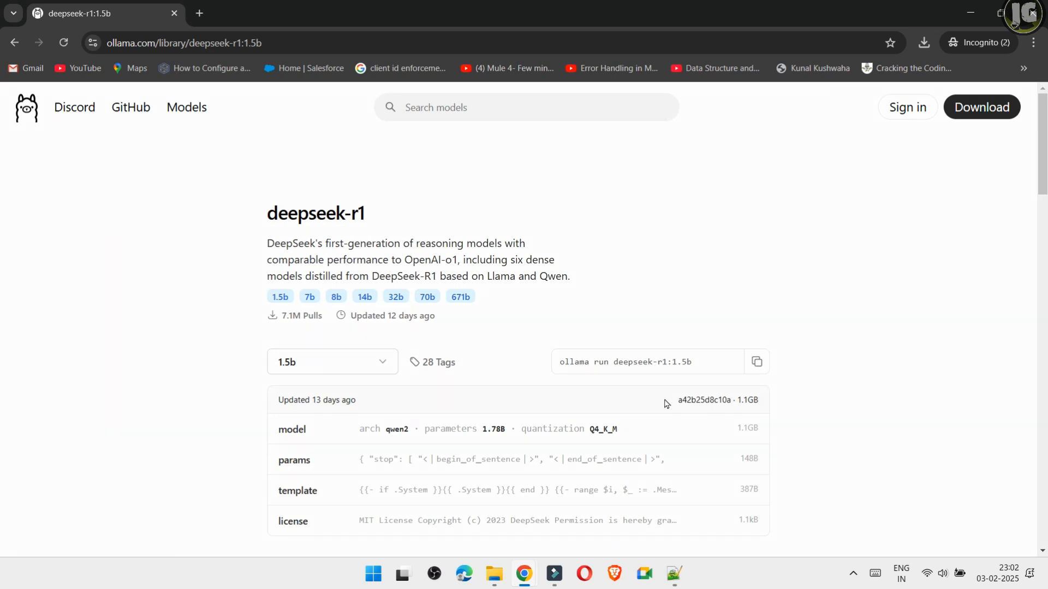
triple_click(665, 403)
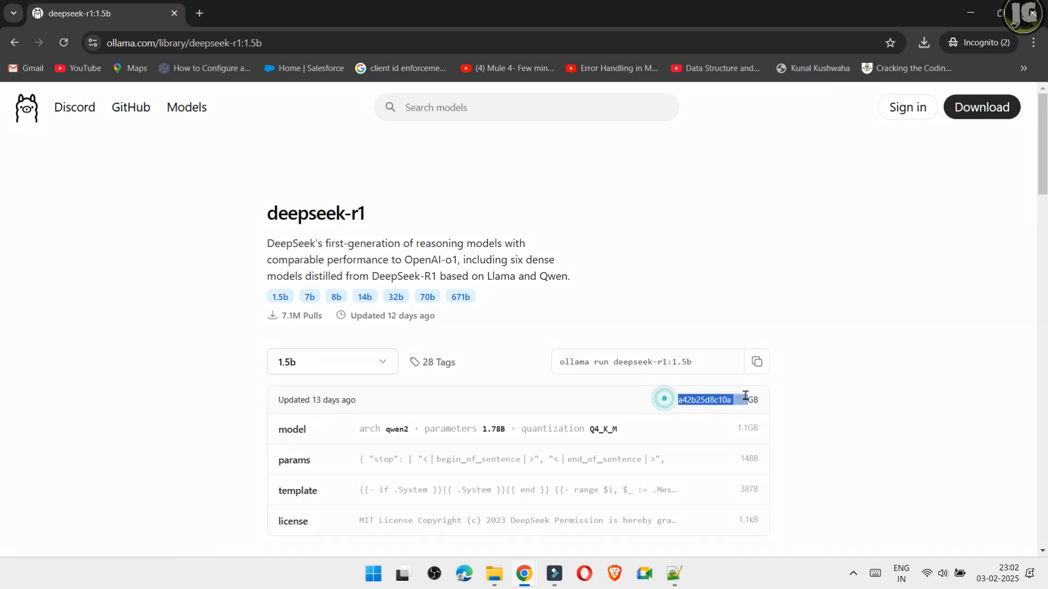
click(701, 395)
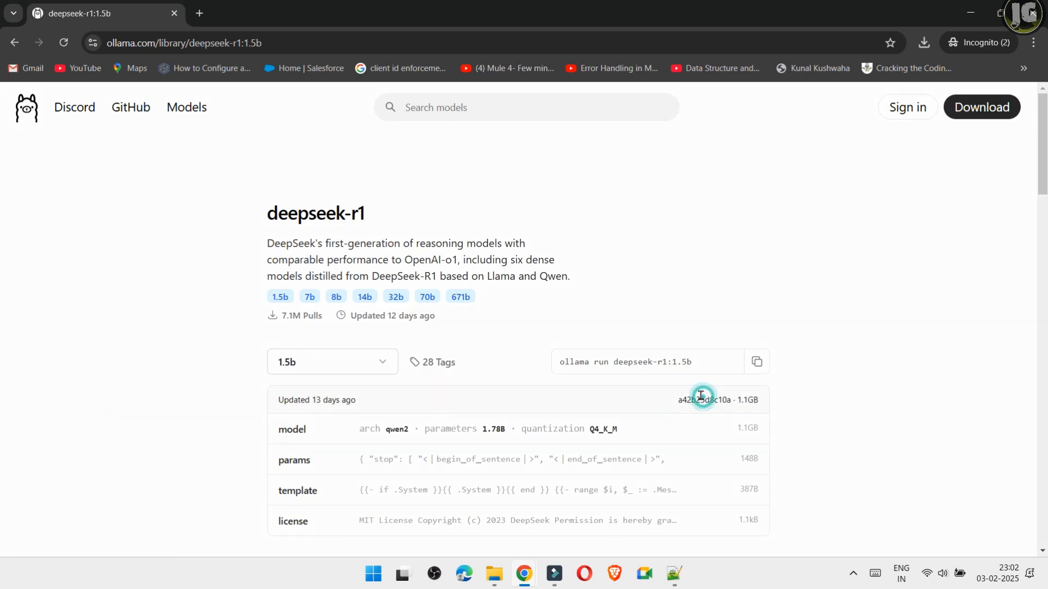
click(754, 363)
Open Command Prompt and run the copied command "ollama run deepseek-r1:1.5b"
key(super)
text(cmd)
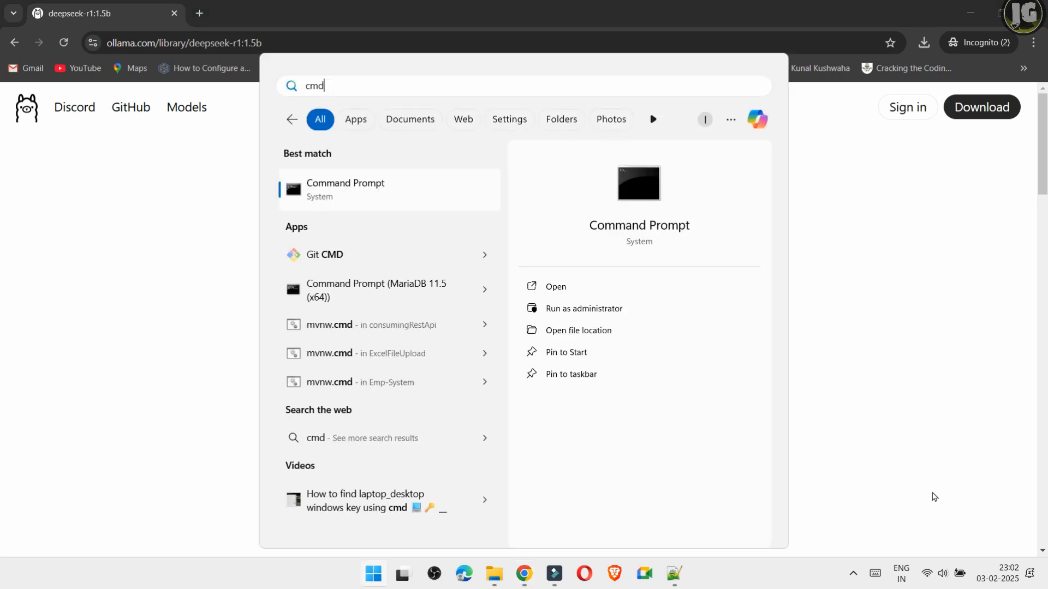
key(Return)
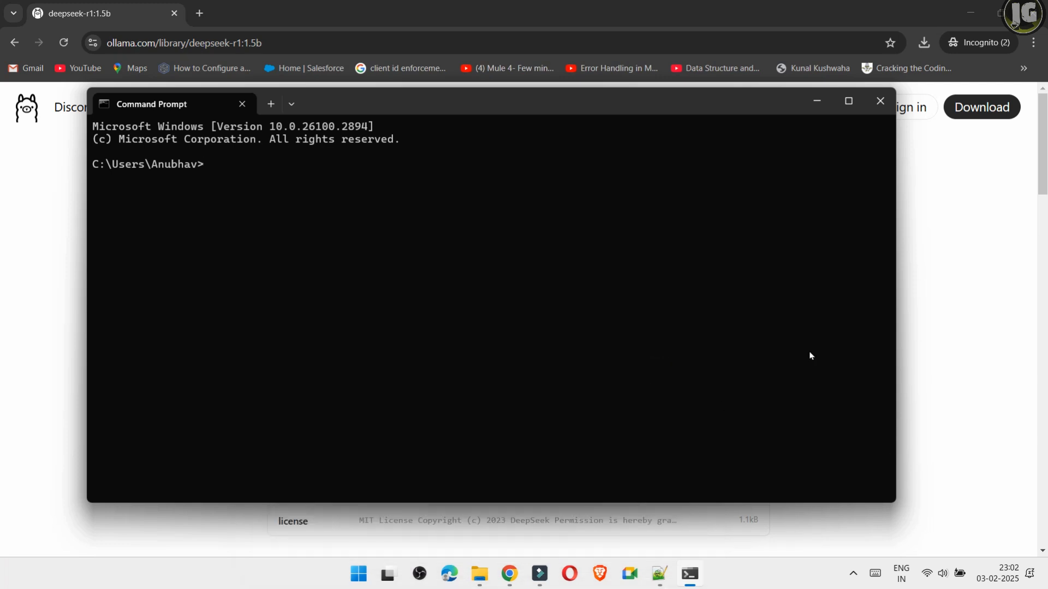
key(ctrl+v)
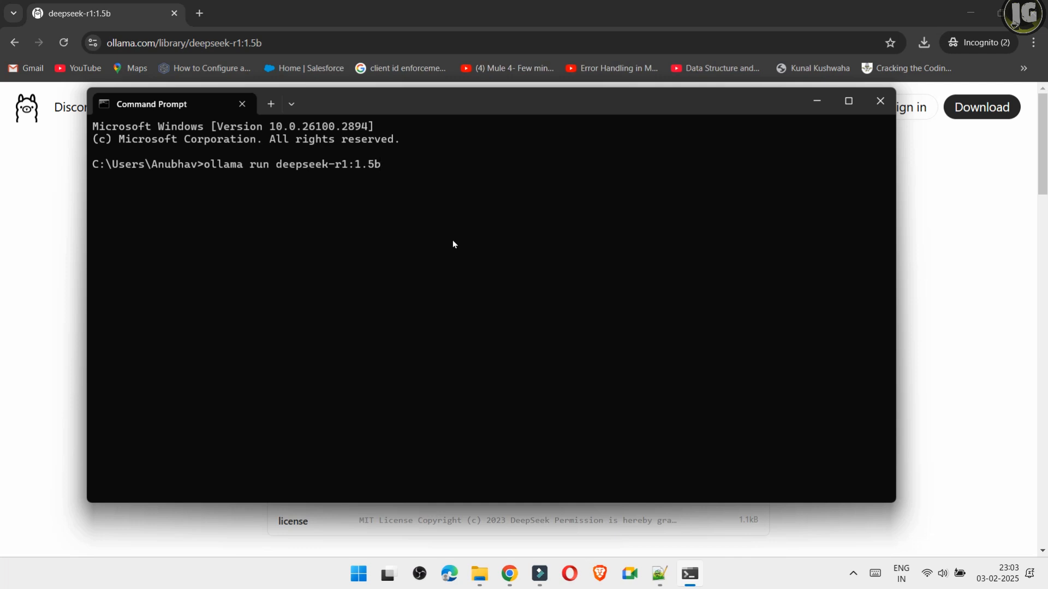
key(Return)
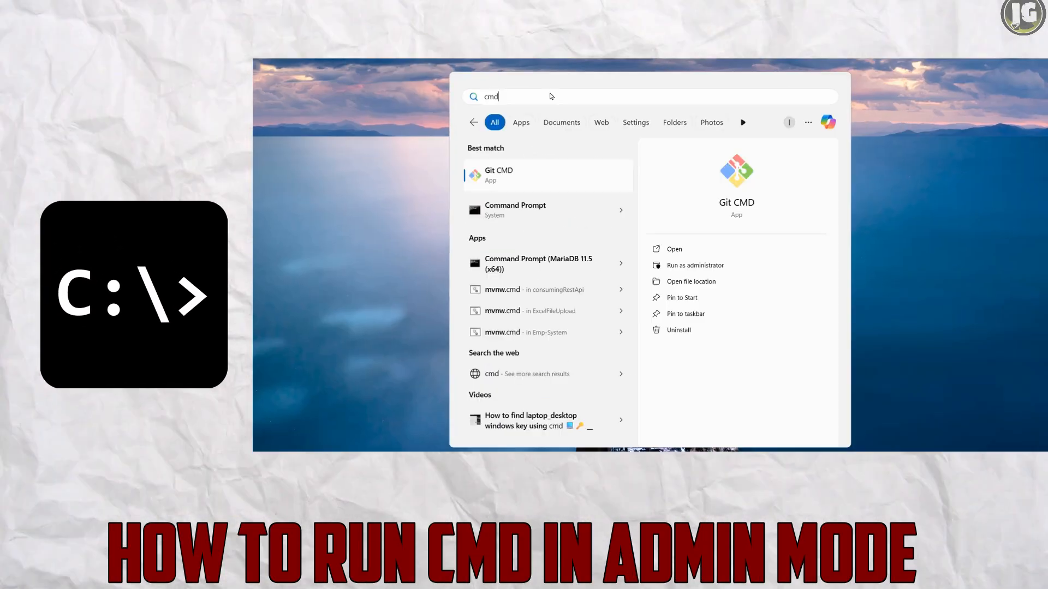
key(Down)
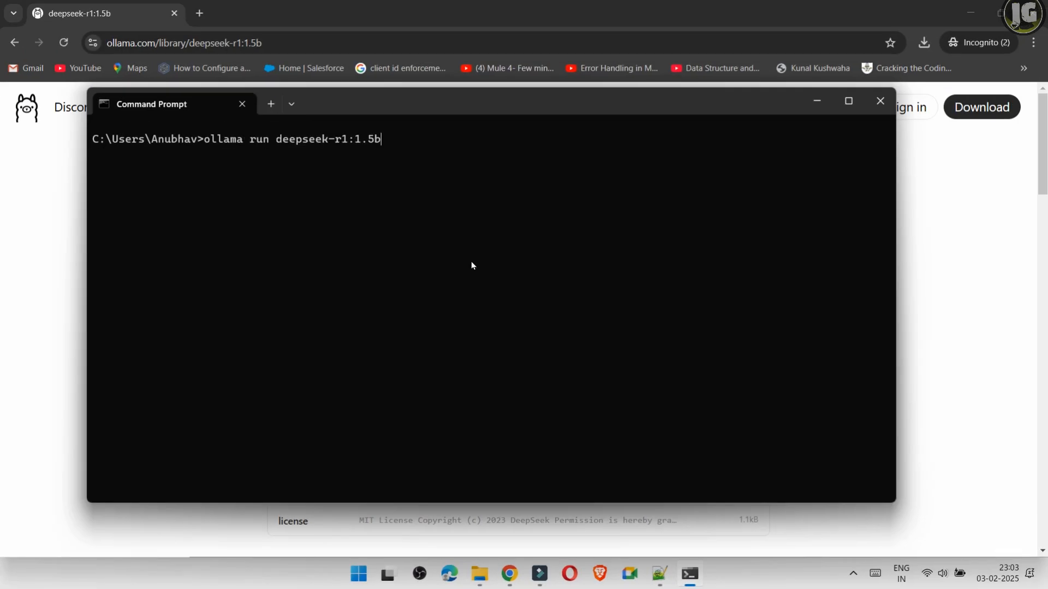
key(Return)
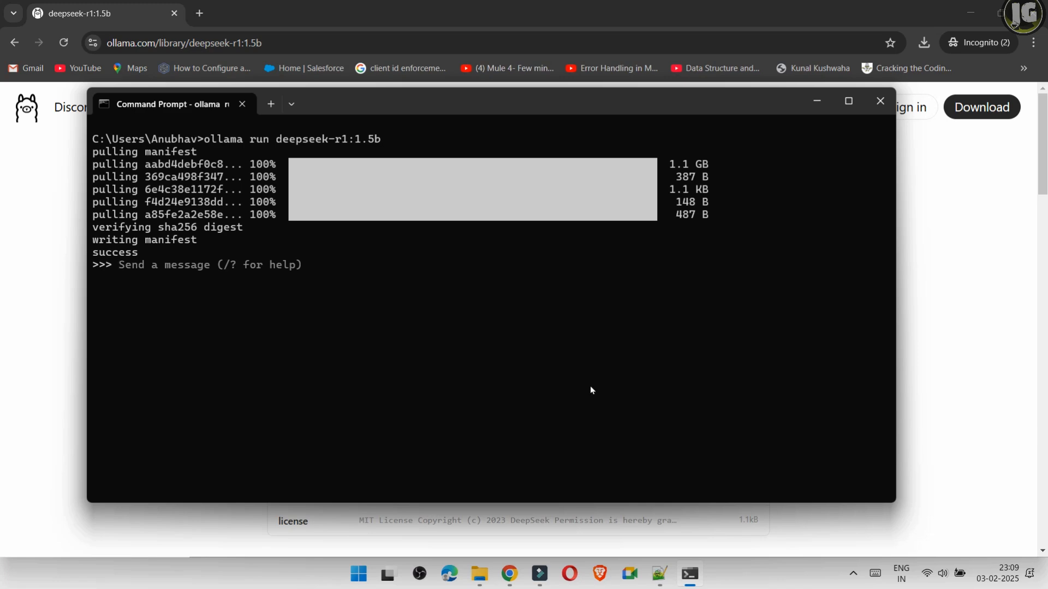
Return to the browser, open chatboxai.app in a new tab and download the Chatbox installer for Windows
click(200, 29)
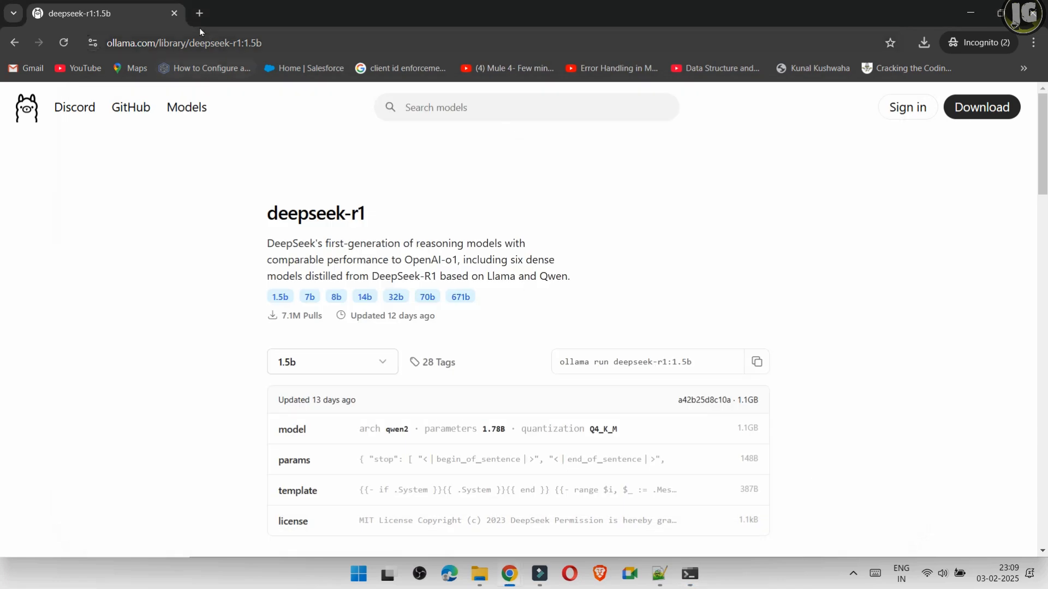
click(196, 18)
text(chatboxai.app)
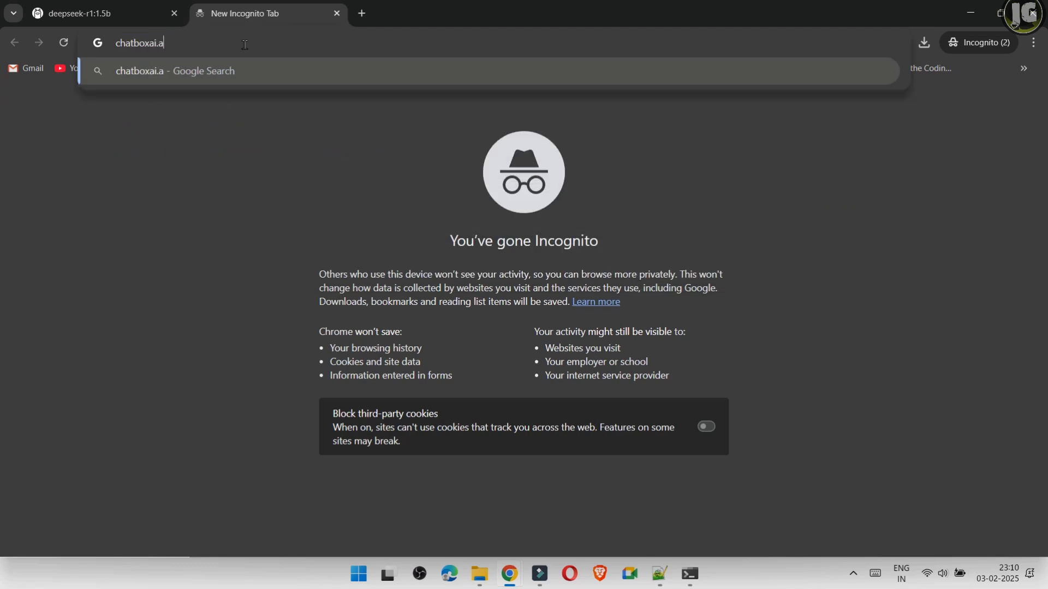
key(Return)
click(210, 439)
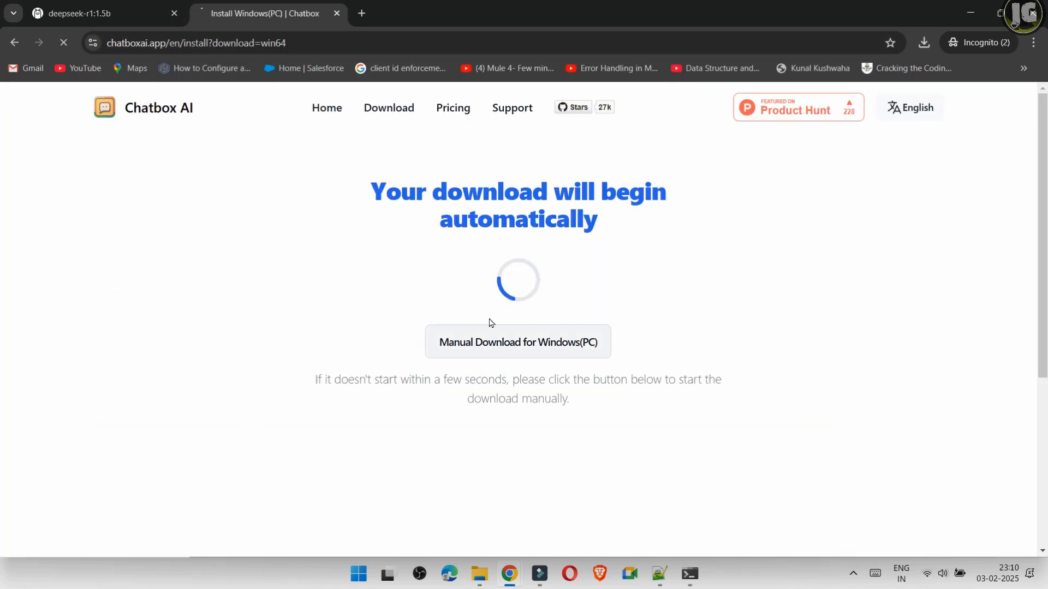
key(Return)
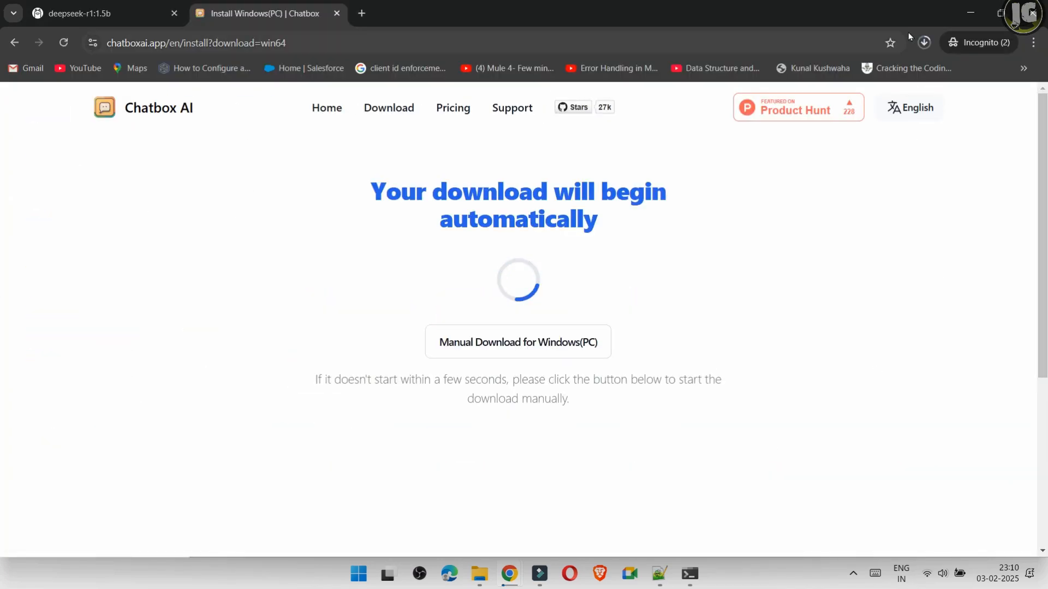
Launch the downloaded Chatbox setup file, install Chatbox with the default options and finish the wizard
click(923, 42)
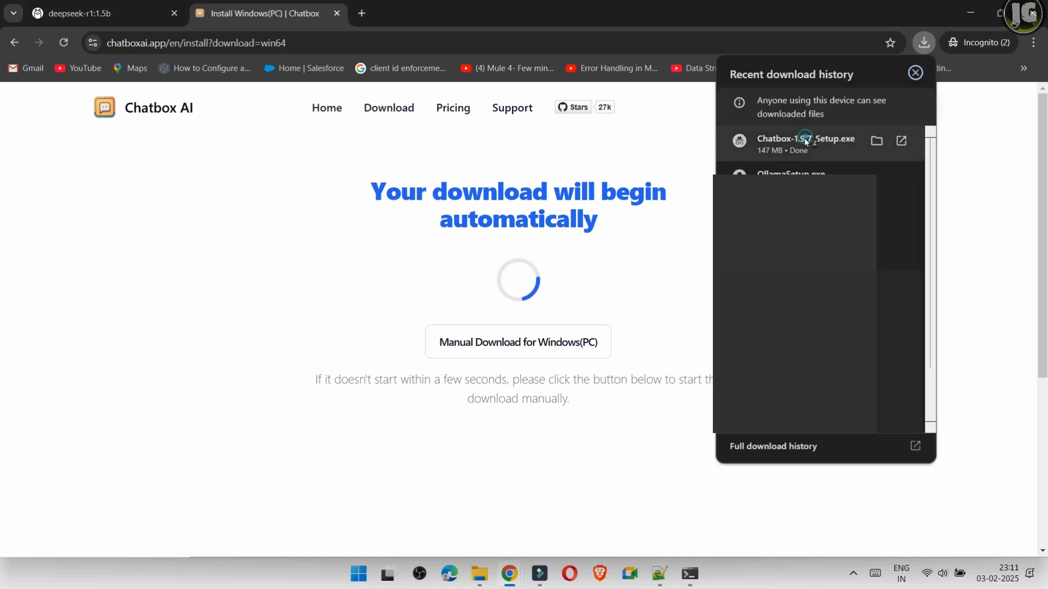
click(759, 148)
click(599, 394)
click(599, 394)
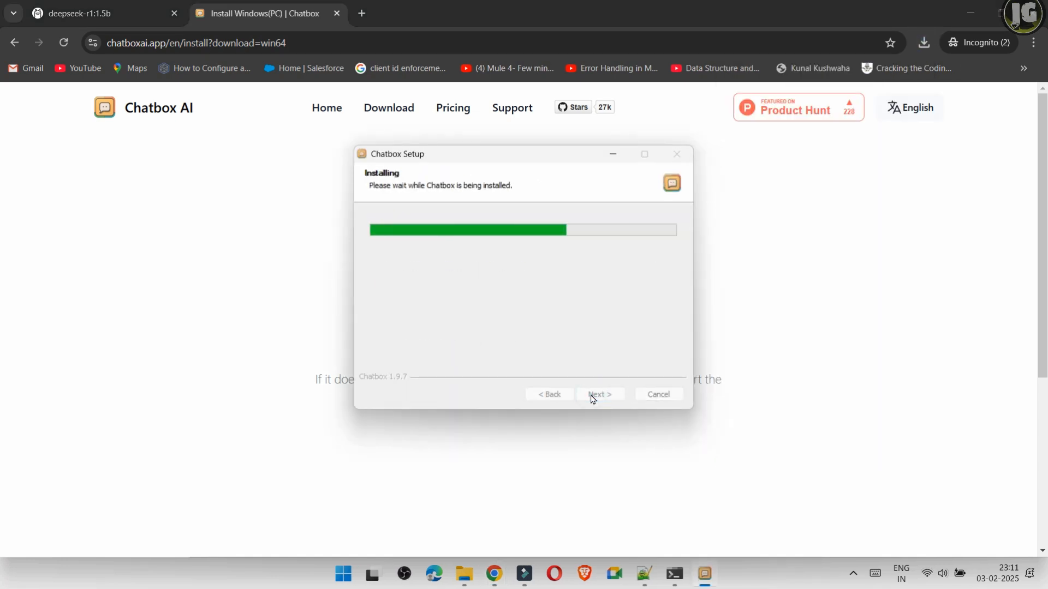
click(592, 394)
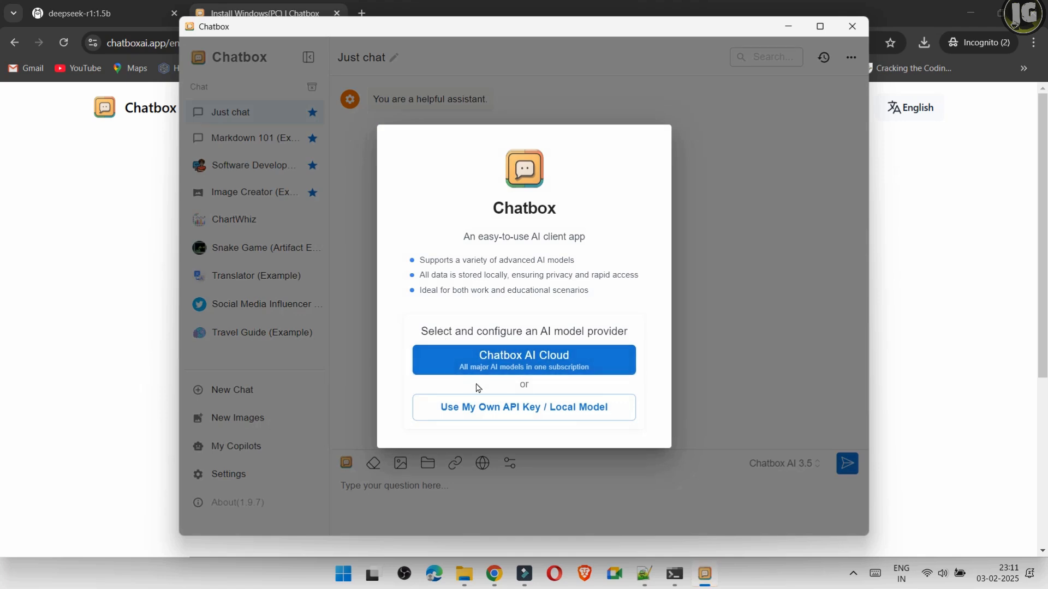
Configure Chatbox to use a local model through the Ollama API, choose deepseek-r1:1.5b as the model and save the settings
click(566, 418)
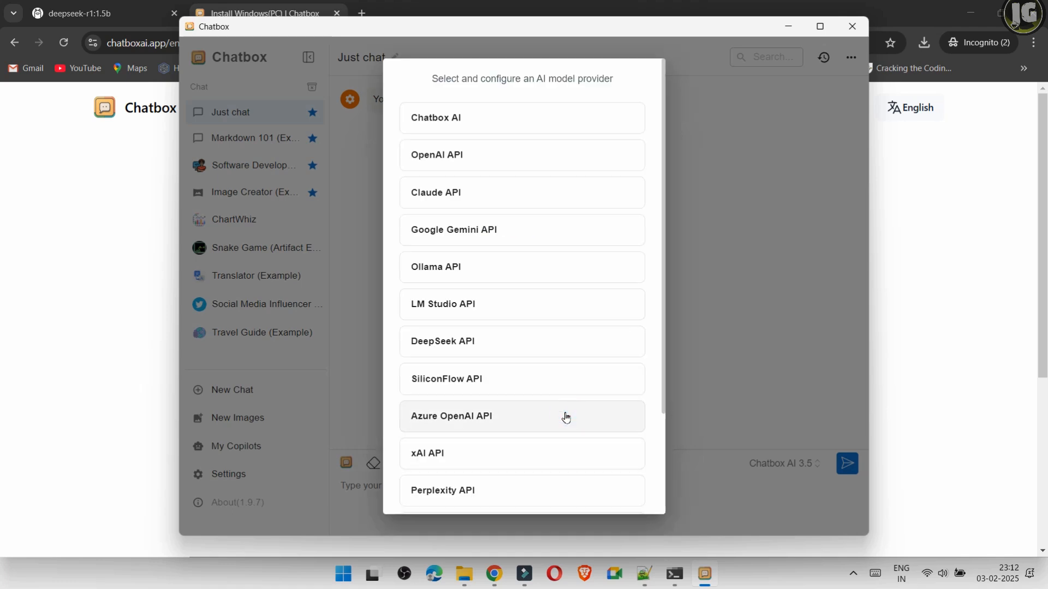
click(546, 268)
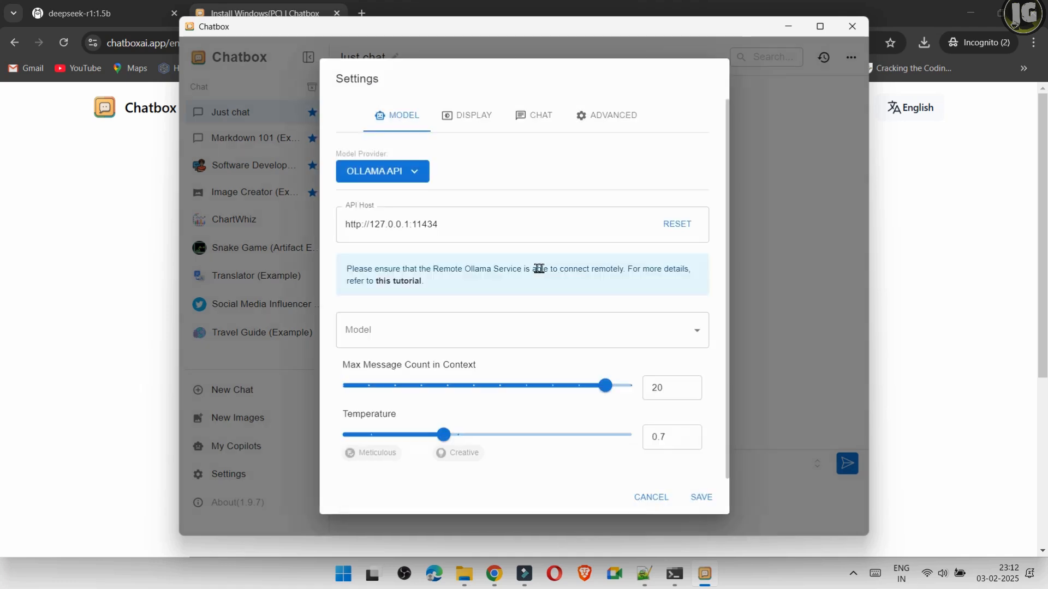
click(508, 330)
click(493, 367)
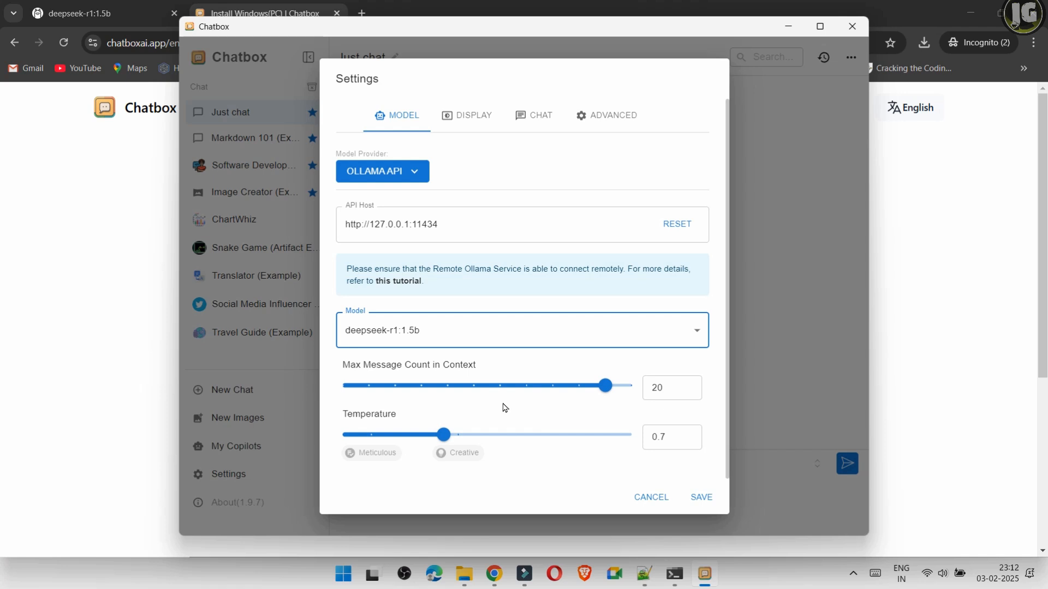
click(698, 493)
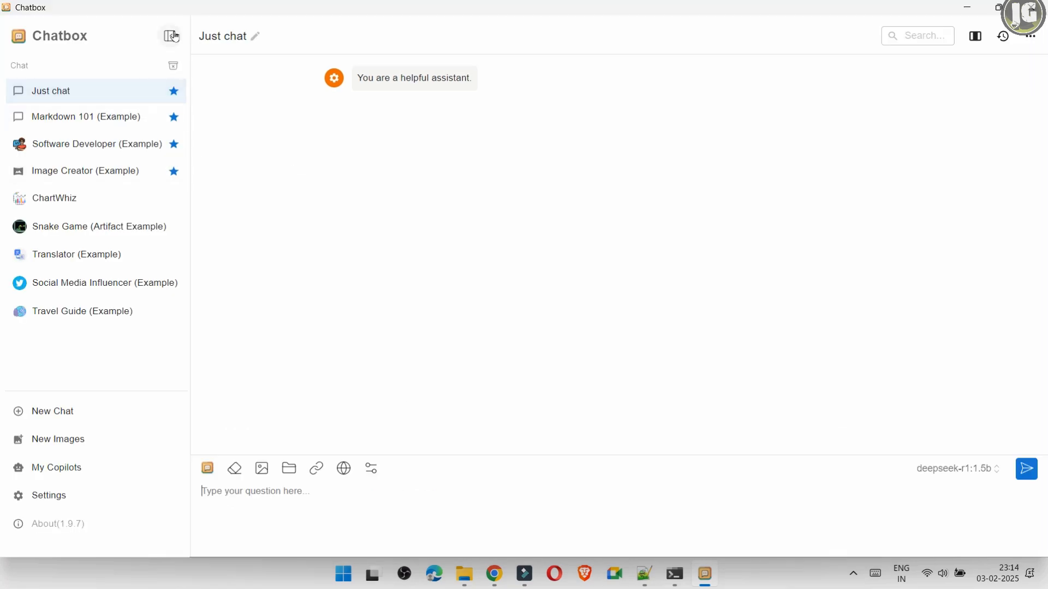
click(170, 35)
click(14, 36)
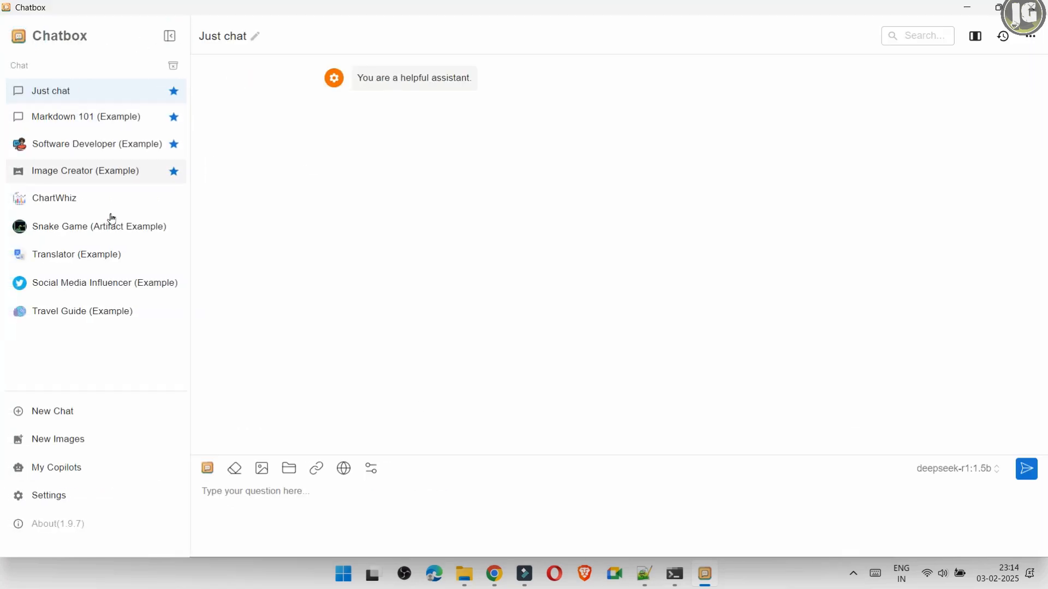
Change the Chatbox display theme from Follow System to dark in the settings and save the change
click(79, 495)
click(460, 113)
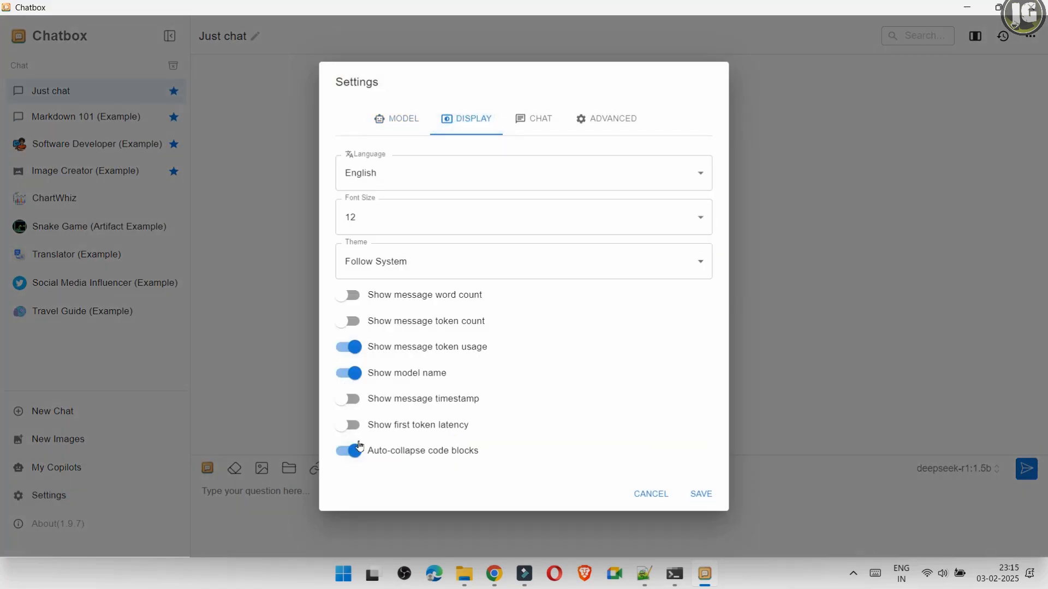
click(540, 121)
click(467, 118)
click(425, 262)
click(424, 338)
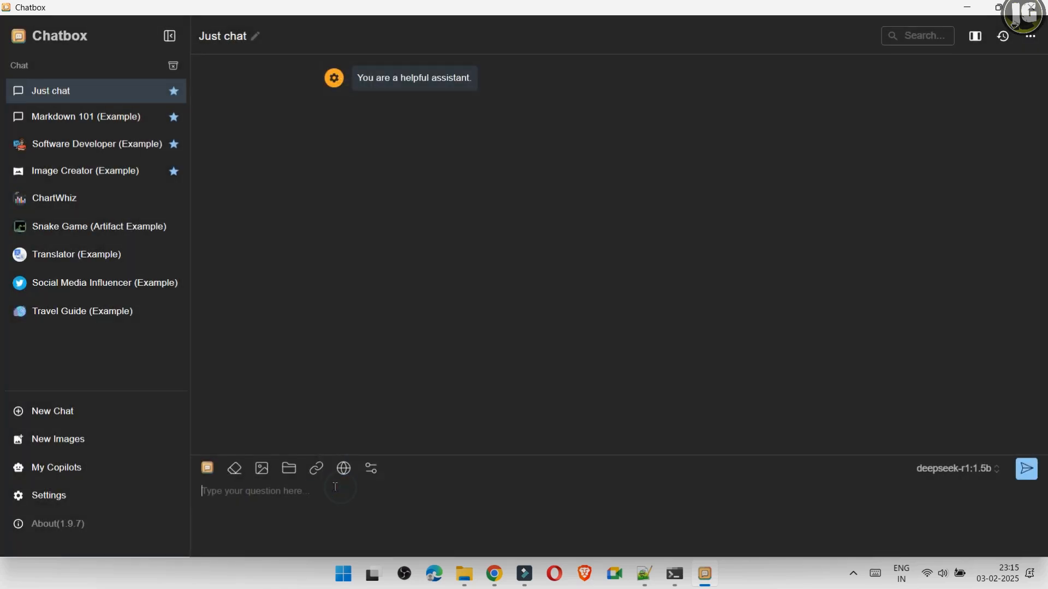
Ask the model how to learn generative ai as a noob/fresher in 2025 with no ai ml nlp knowledge, only basic java coding experience
text(How can )
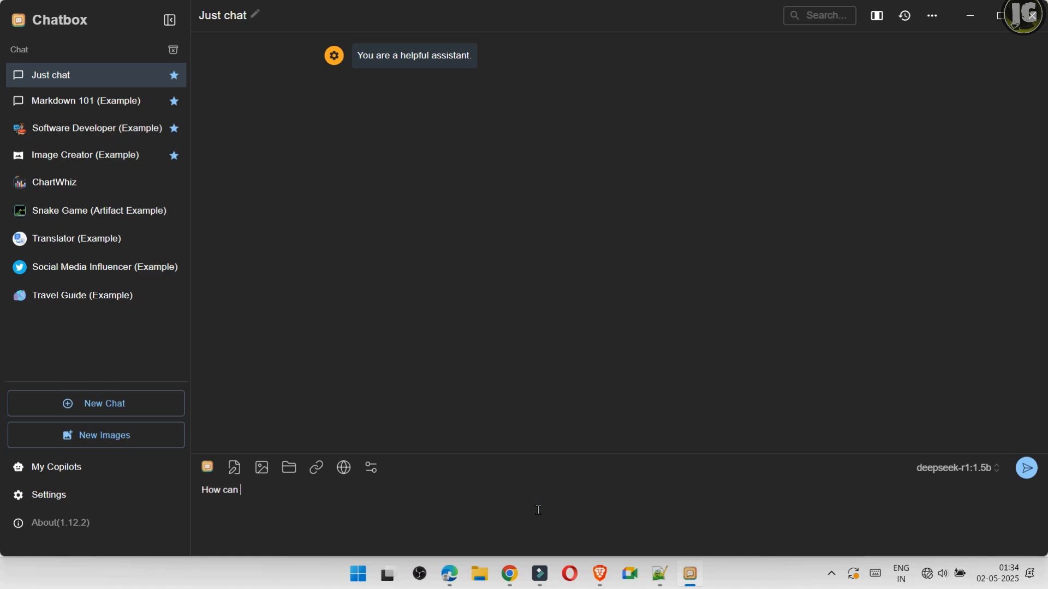
text(i learn generative ai as an noob/fresher in 2025)
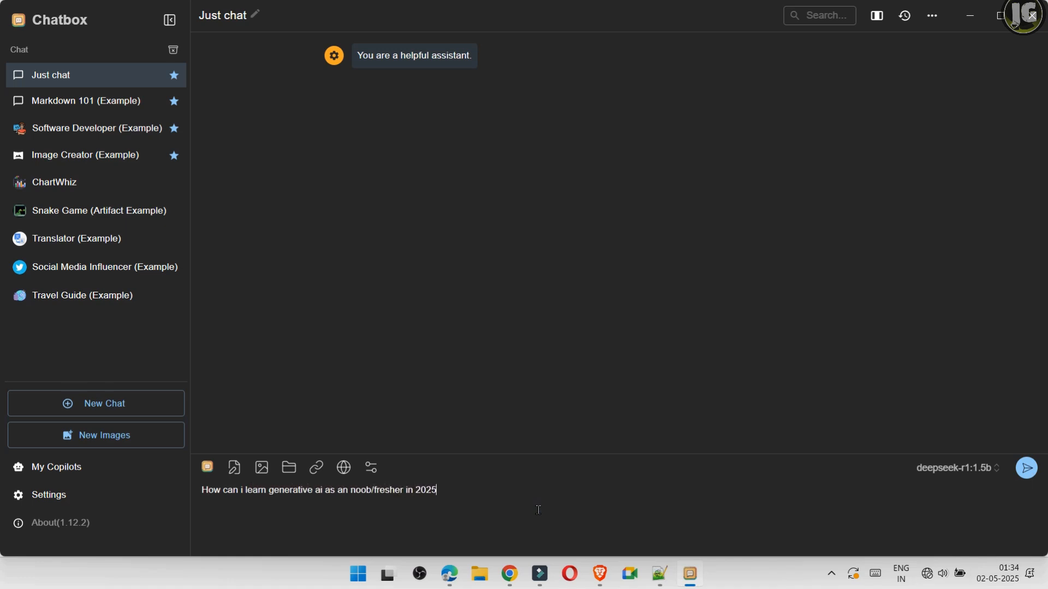
text( with no knowledge ai ml nlp o)
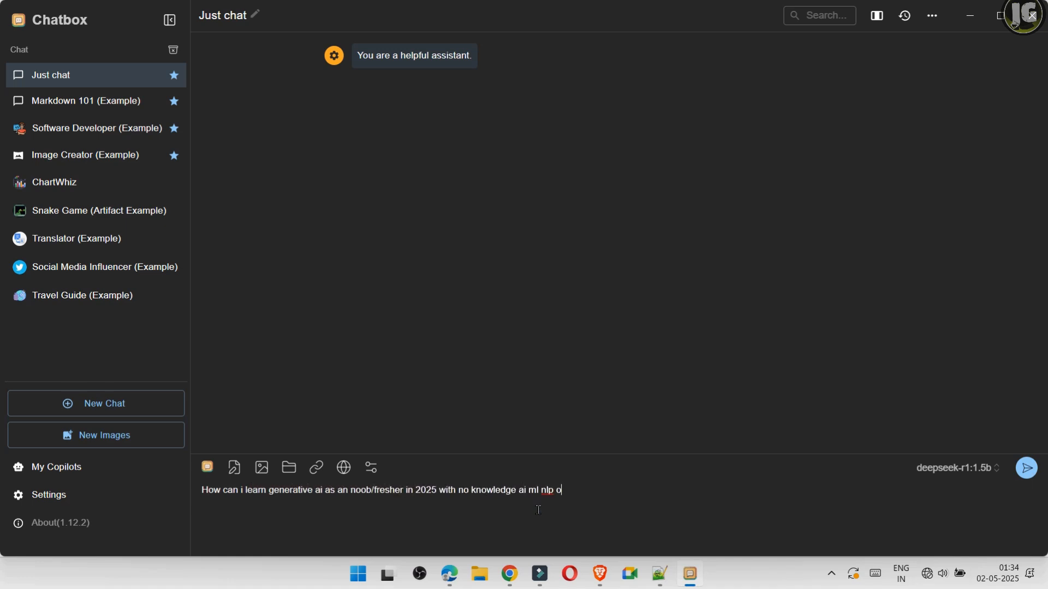
text(nly having basic java coding experience)
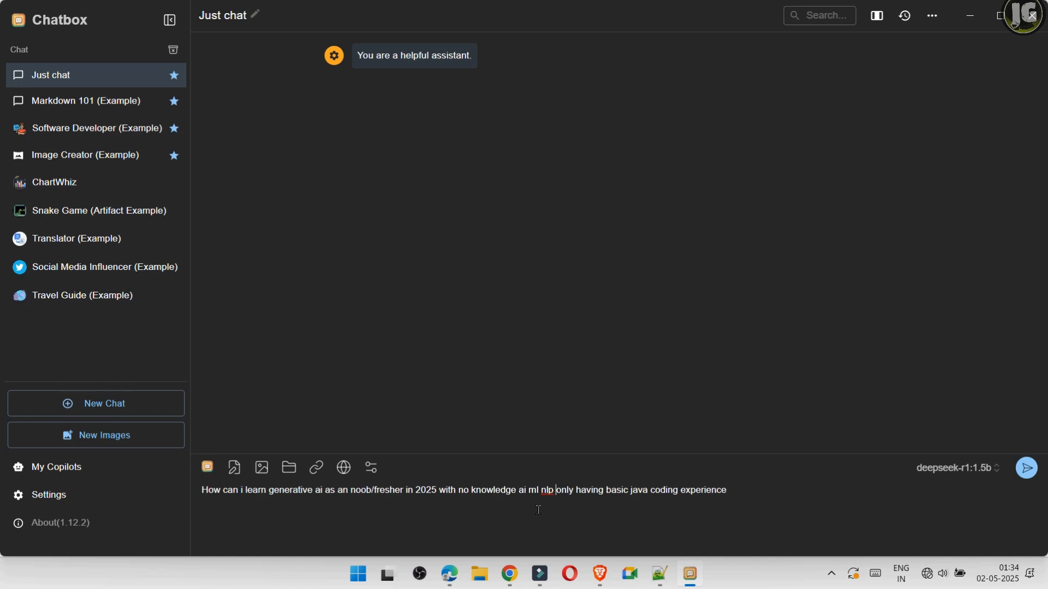
text(i)
key(ctrl+Right)
key(ctrl+Right)
key(Left)
key(BackSpace)
key(BackSpace)
key(BackSpace)
text(e)
key(Return)
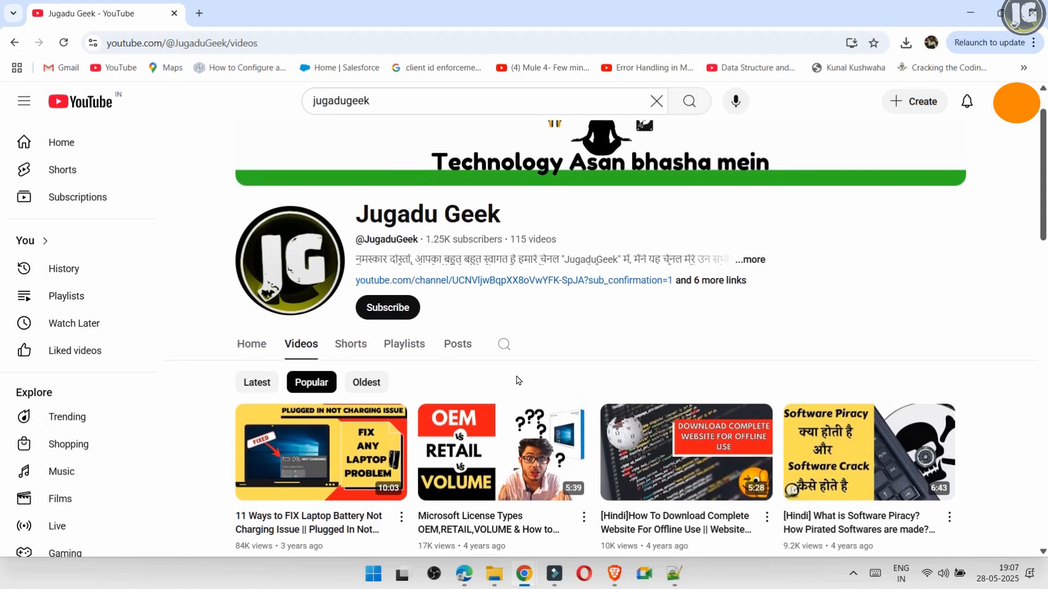
On the Jugadu Geek YouTube channel page in the browser, subscribe to the channel and turn on all notifications
scroll(518, 380, down, 1)
scroll(518, 381, up, 3)
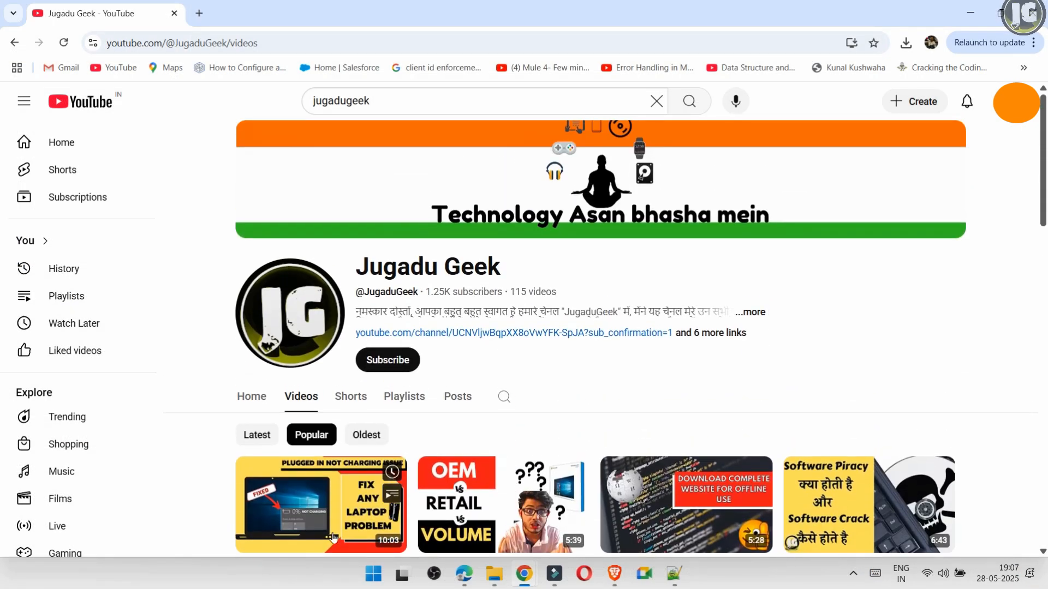
click(404, 371)
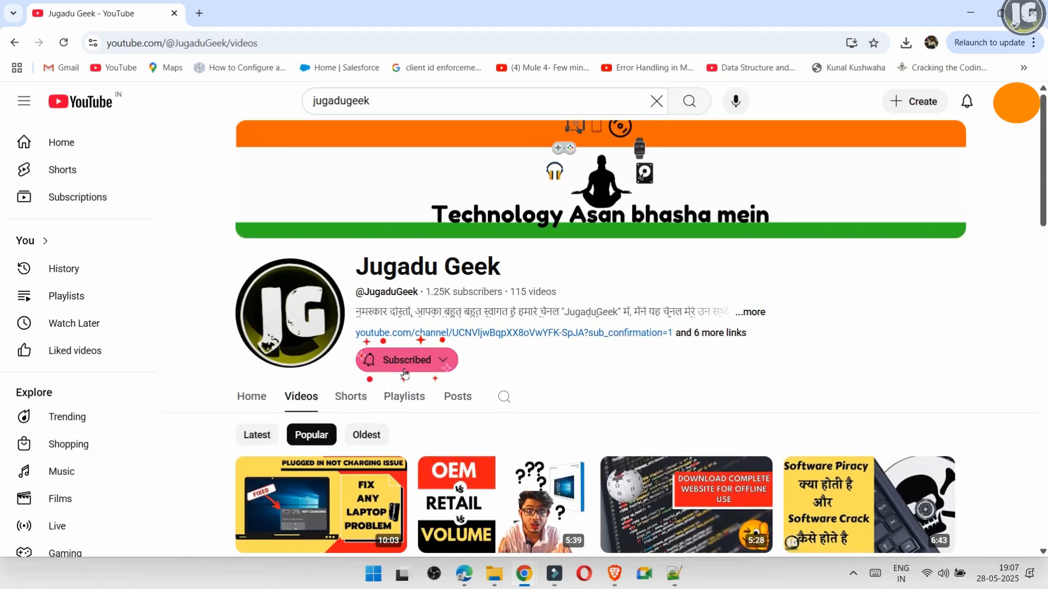
click(442, 364)
click(446, 396)
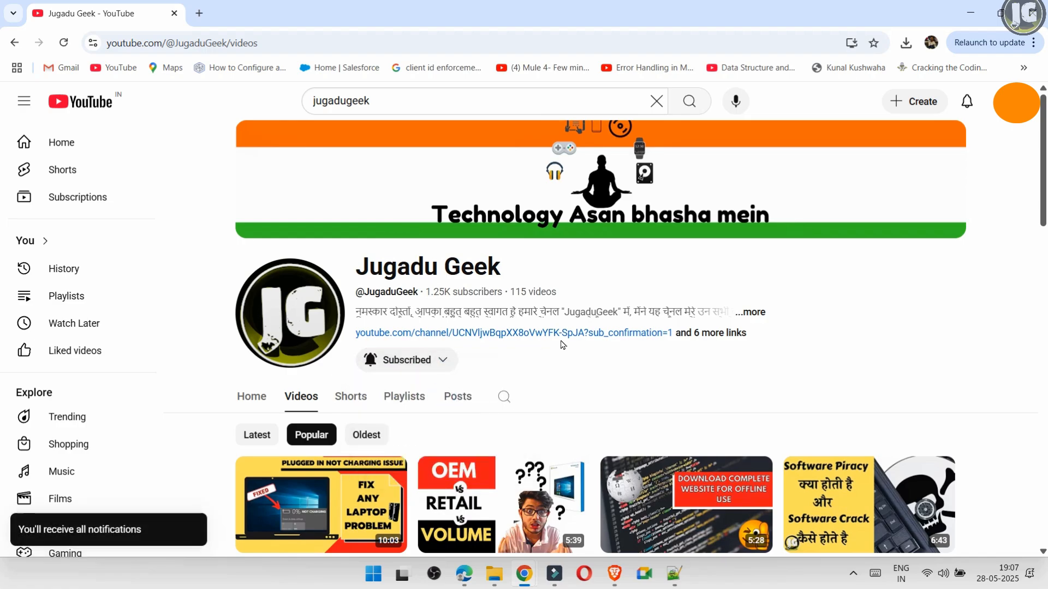